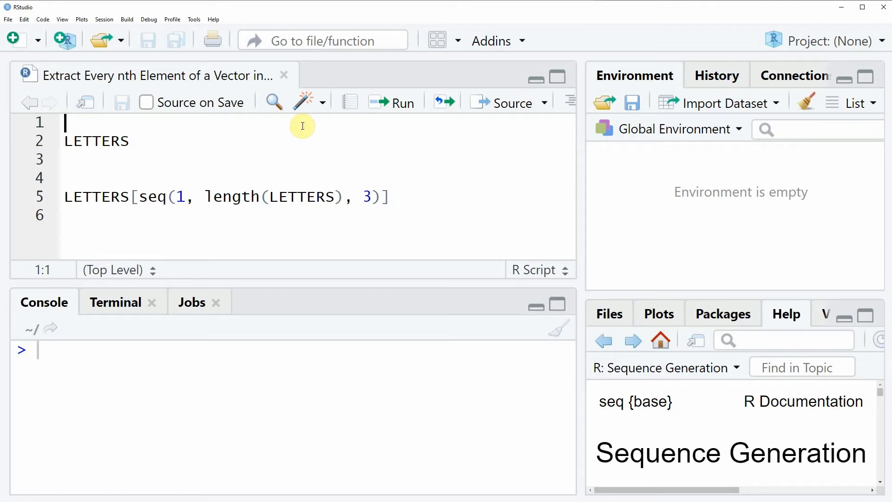
Run LETTERS from line 2 to print the alphabet A through Z in the console.
double_click(112, 141)
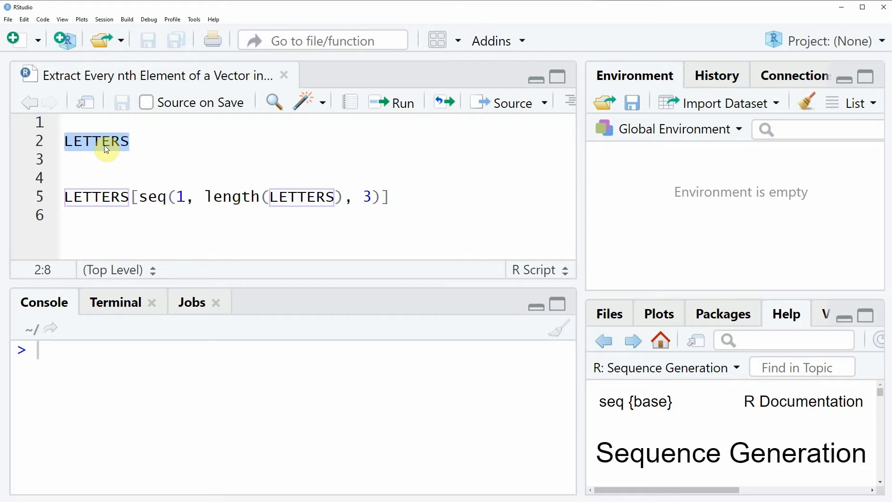
key(ctrl+Return)
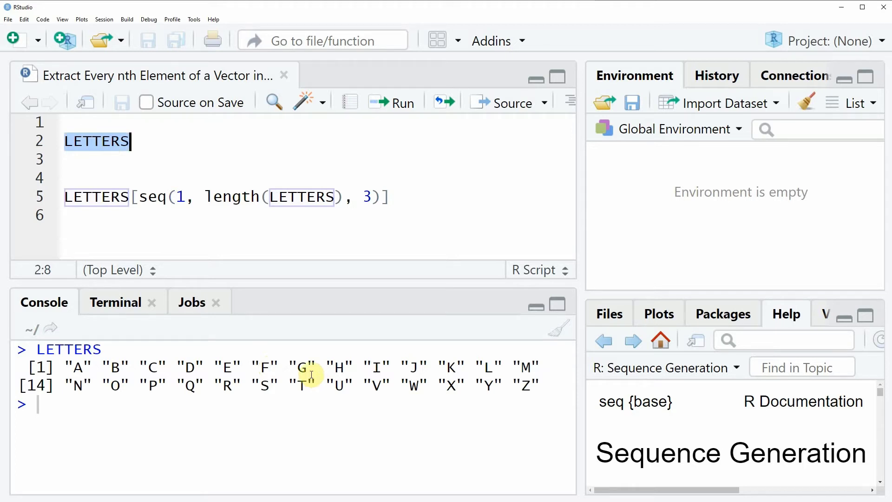
click(41, 198)
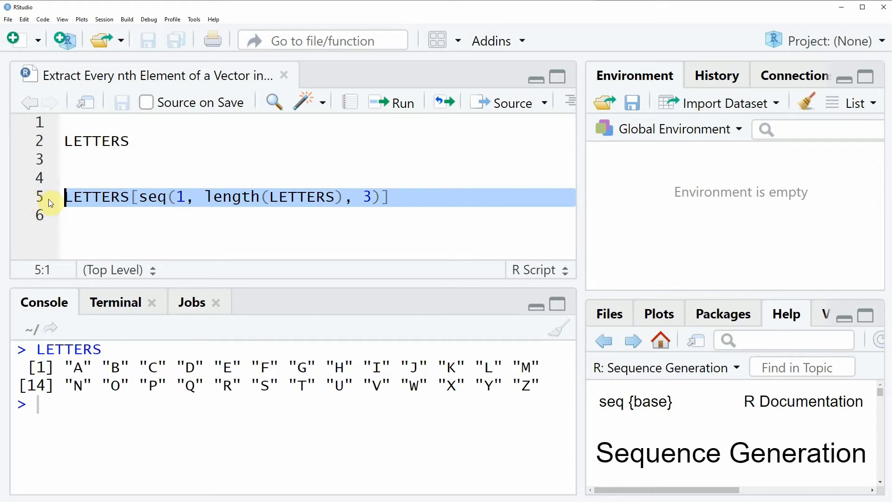
double_click(78, 196)
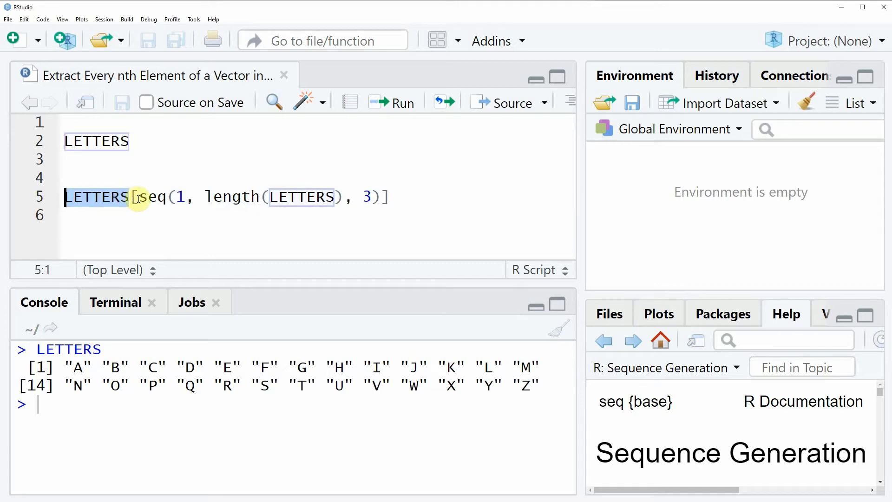
drag(139, 197, 168, 197)
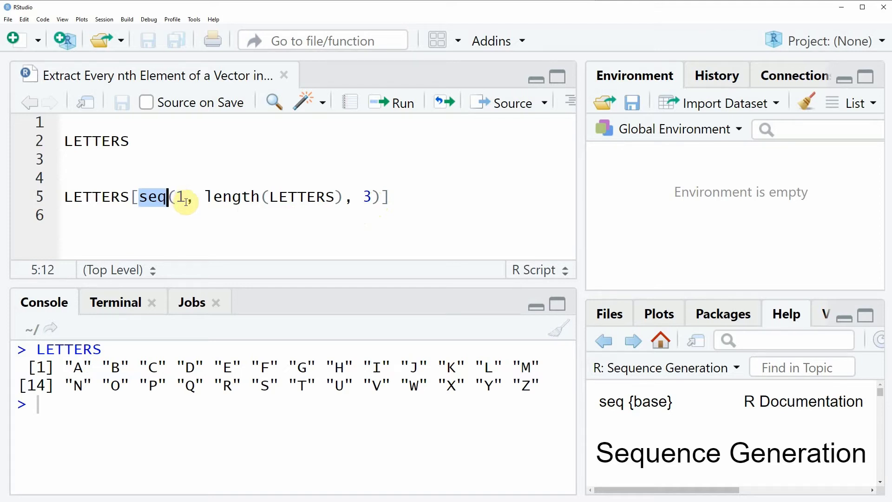
click(185, 199)
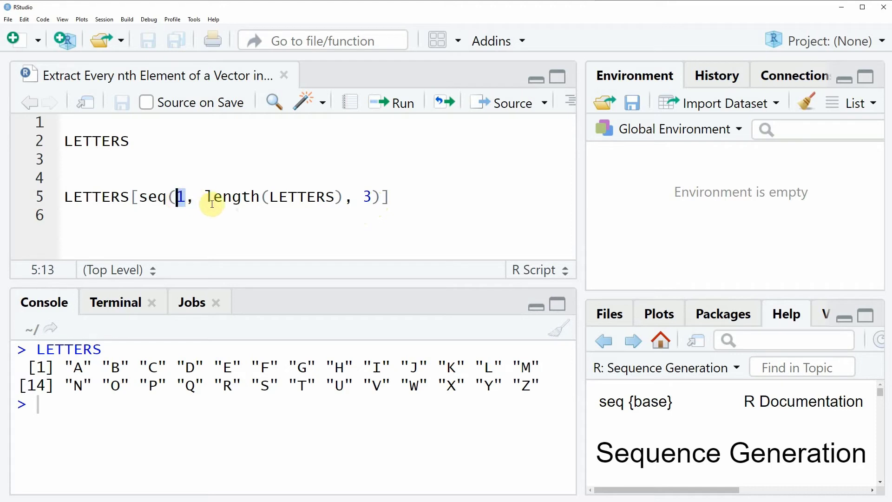
drag(205, 197, 345, 202)
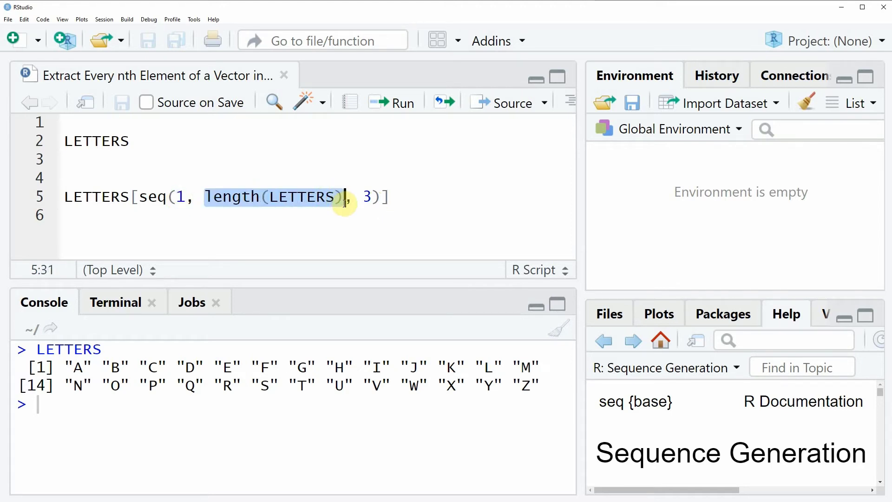
double_click(364, 200)
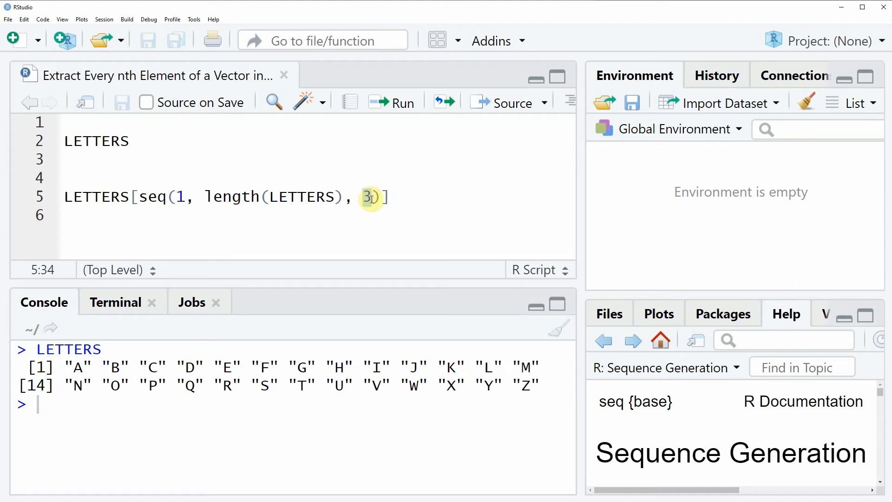
Run line 5's LETTERS[seq(1, length(LETTERS), 3)] and highlight its A, D, G … Y output.
click(39, 197)
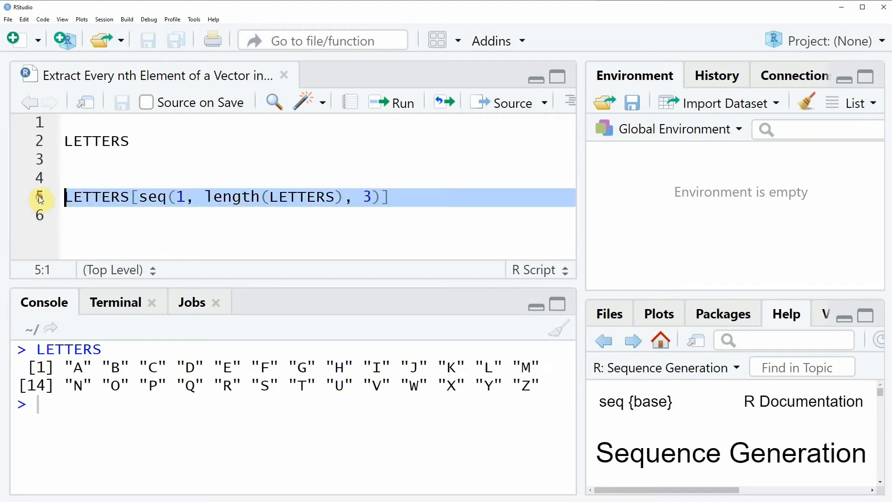
key(ctrl+Return)
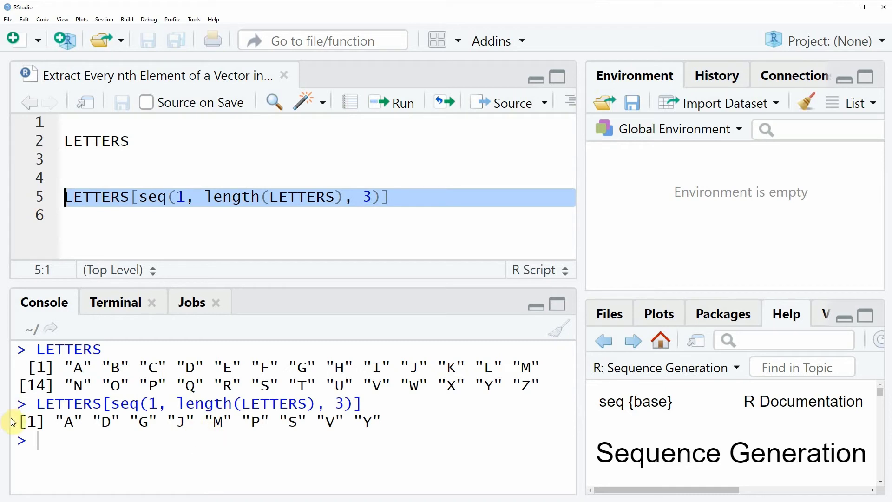
drag(44, 421, 382, 417)
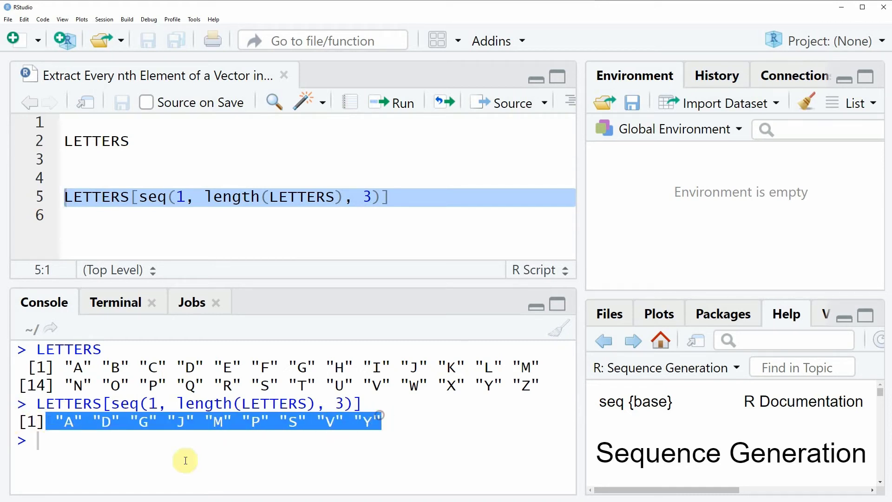
click(110, 445)
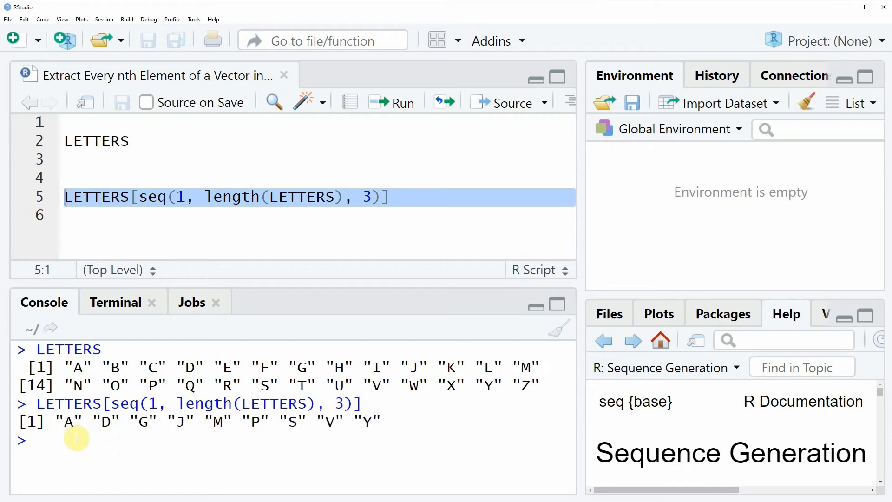